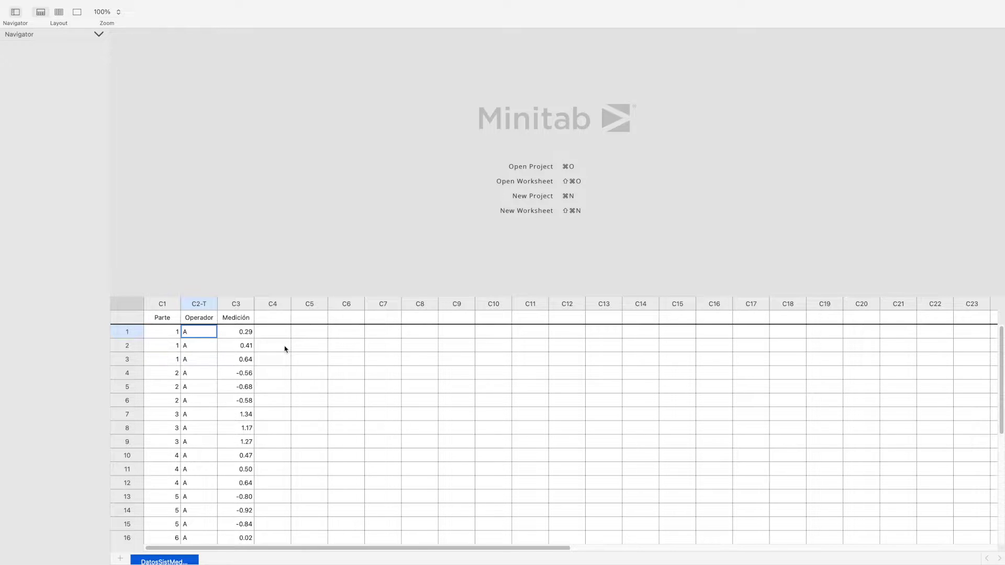
click(175, 304)
click(239, 306)
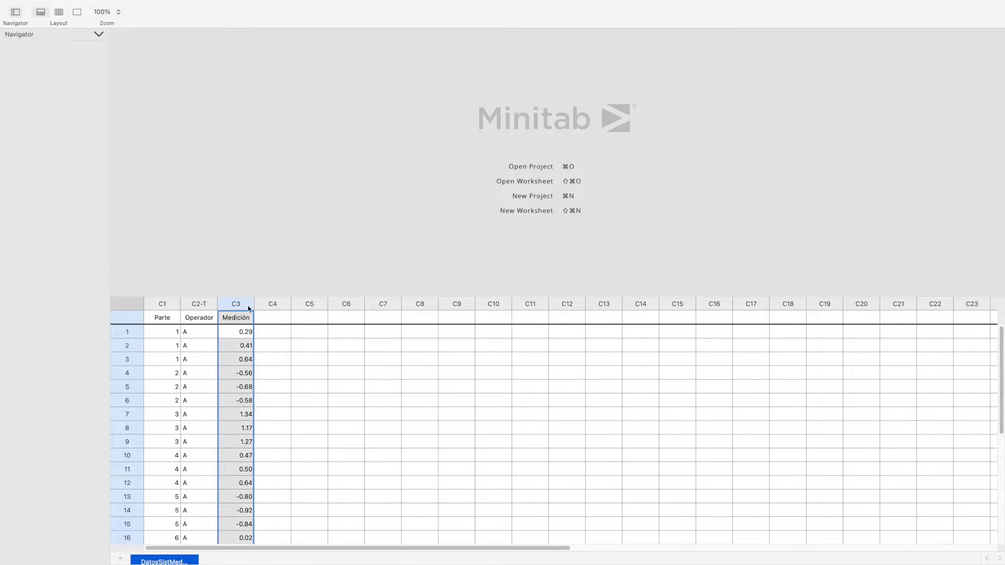
click(305, 352)
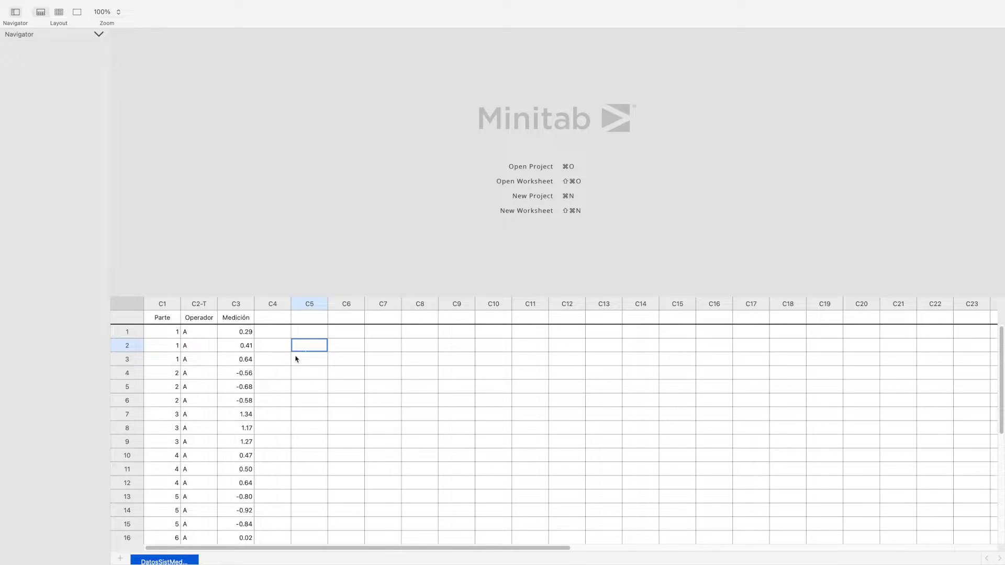
Step: Start a crossed Gage R&R study with Parte as part numbers, Operador as operators and Medición as measurement data
click(183, 6)
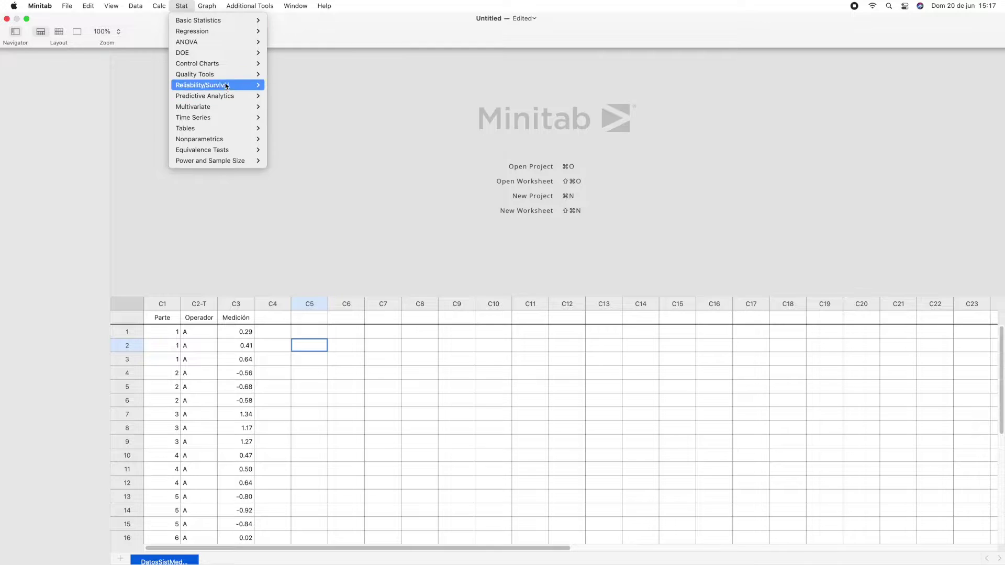
mouse_move(217, 80)
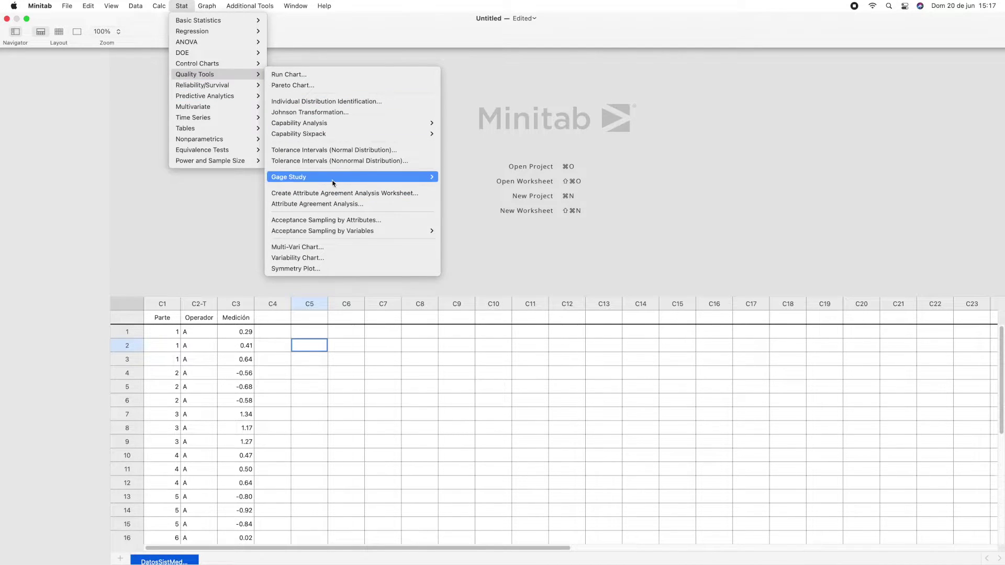
mouse_move(332, 178)
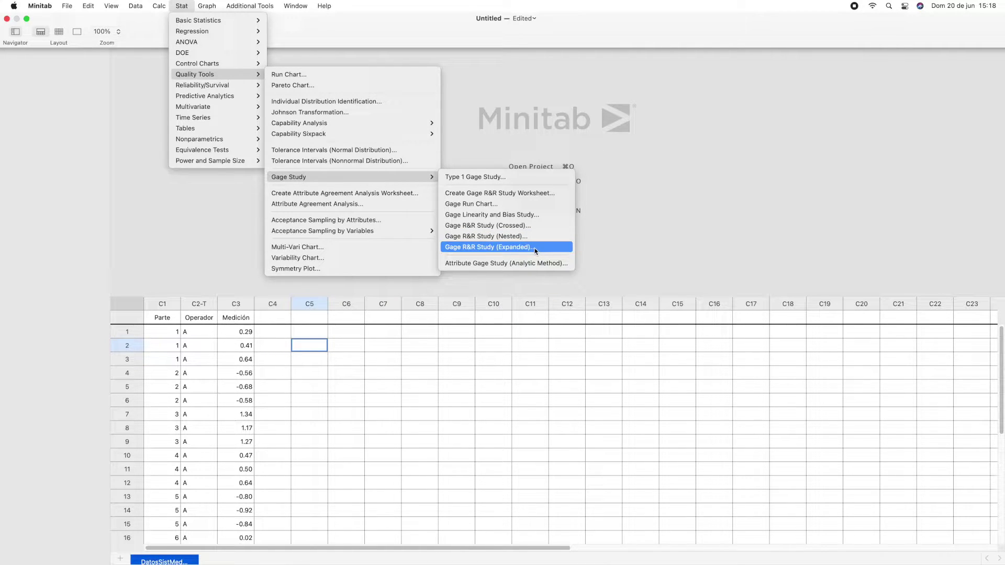
click(518, 226)
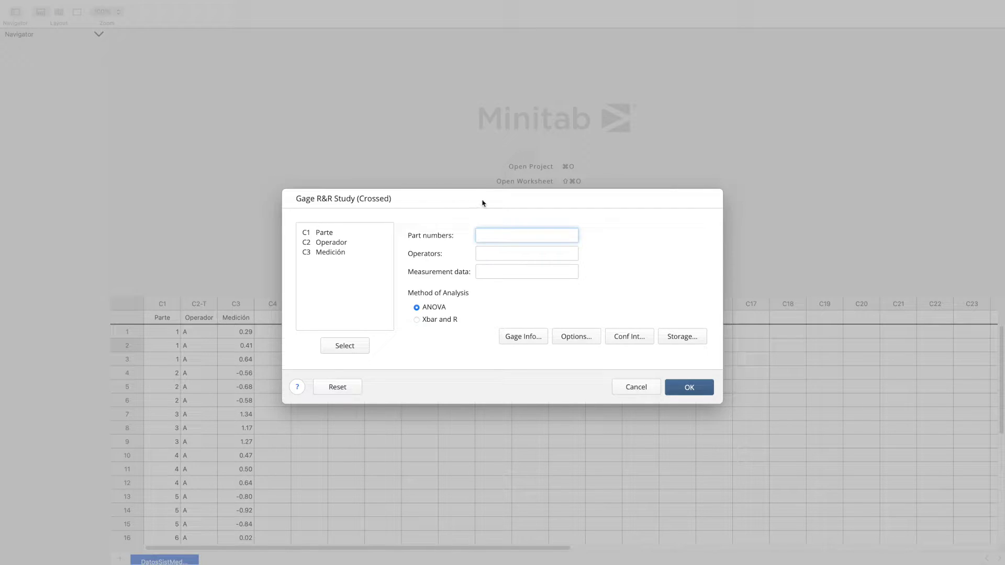
click(491, 238)
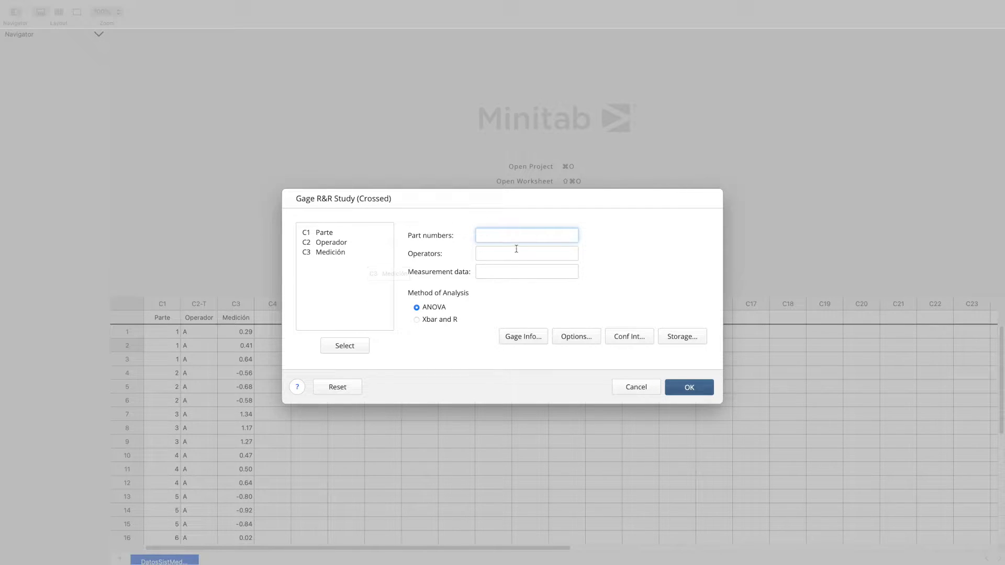
click(493, 254)
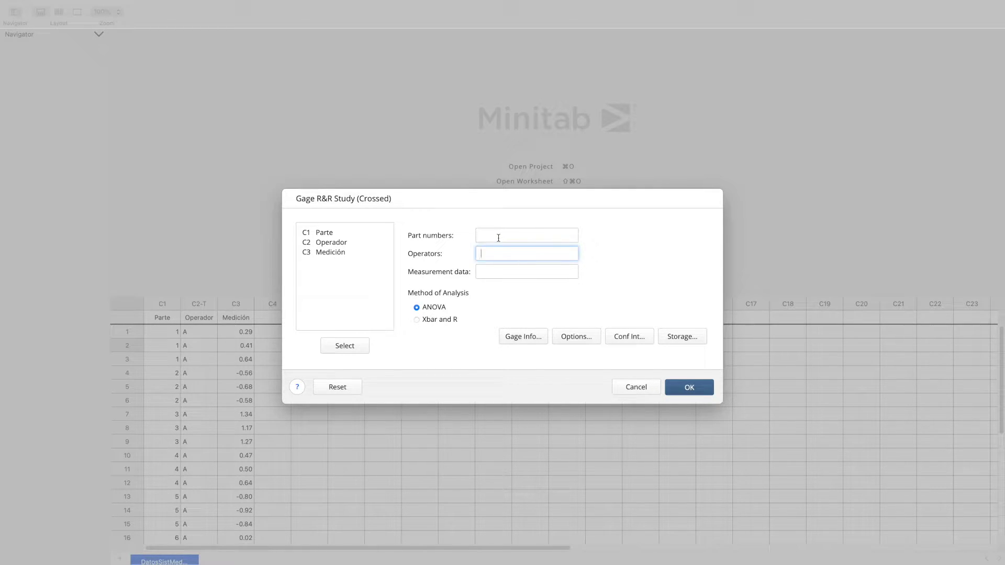
click(499, 238)
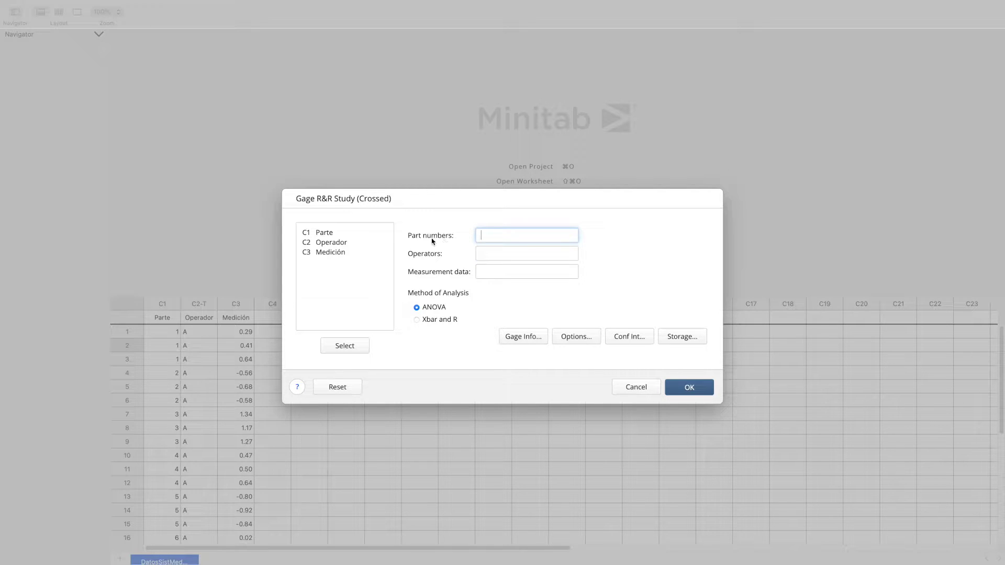
click(321, 234)
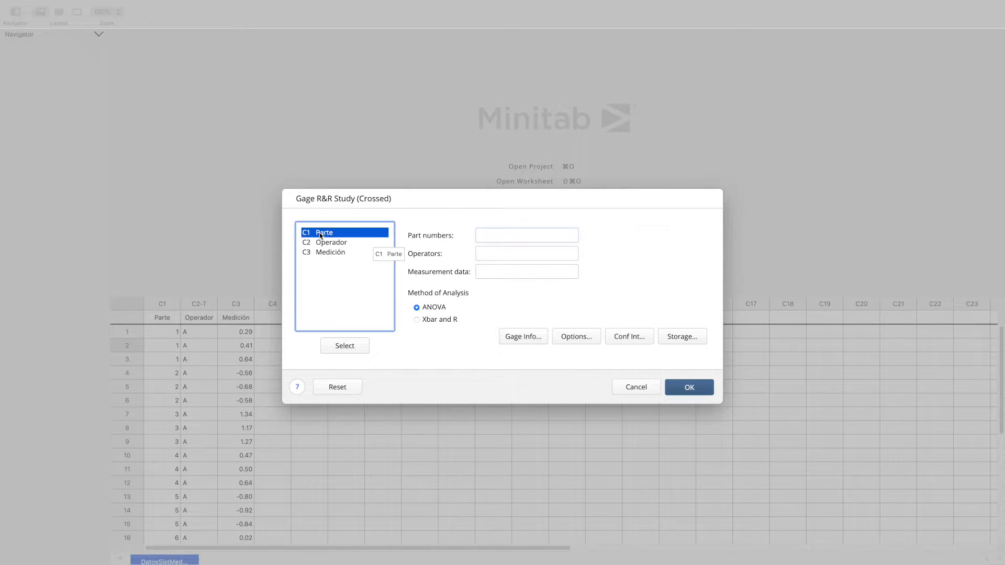
double_click(321, 234)
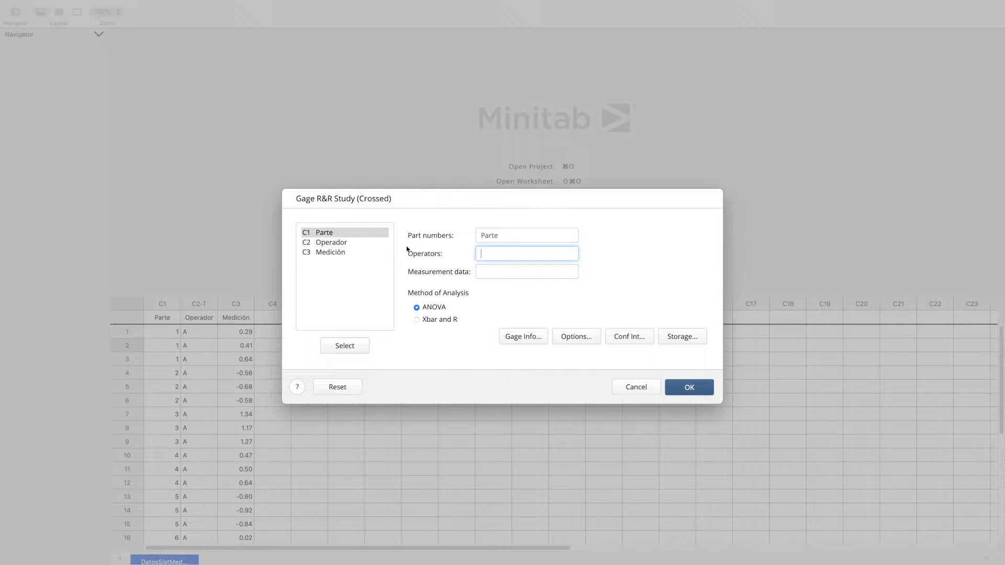
click(339, 243)
double_click(338, 243)
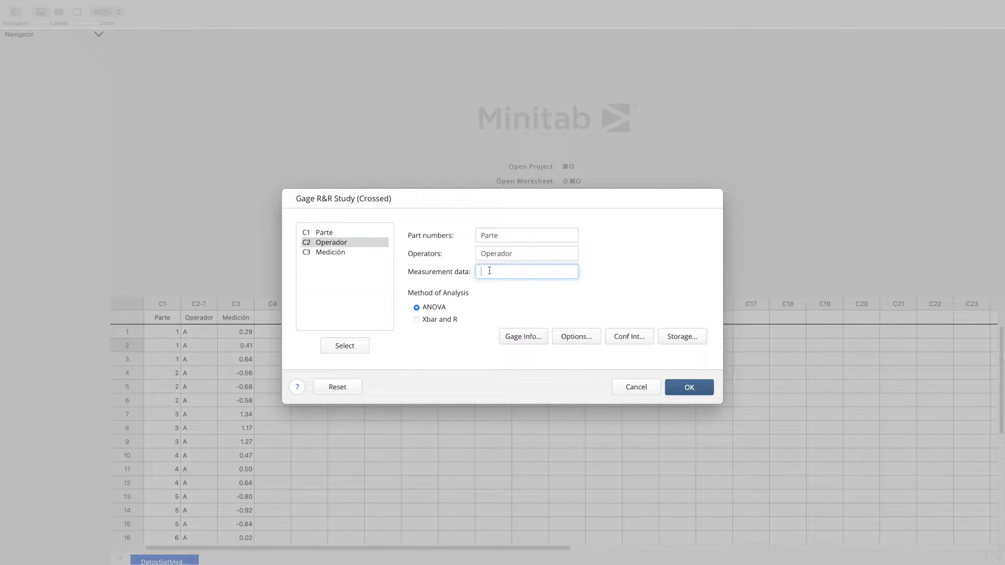
double_click(346, 253)
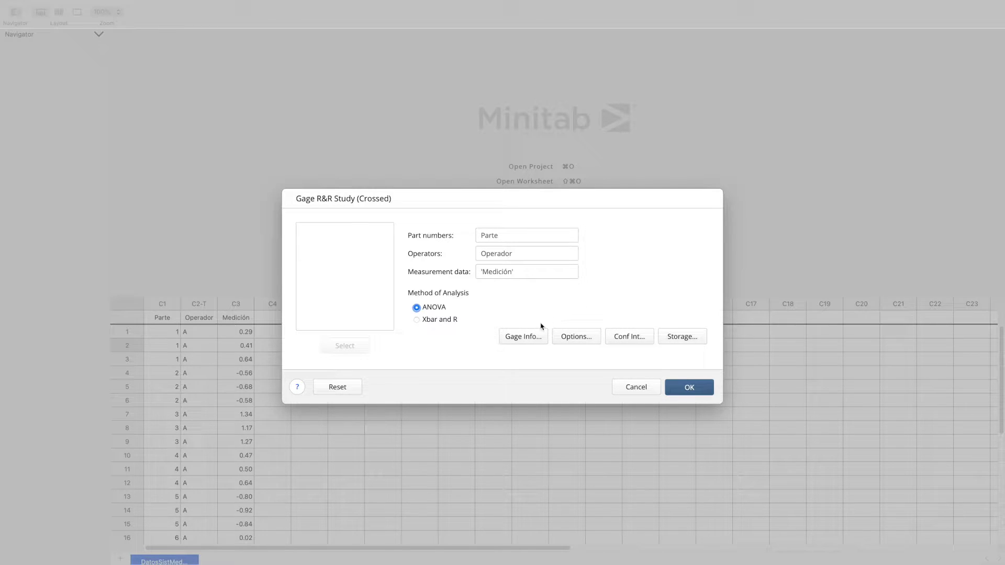
click(534, 338)
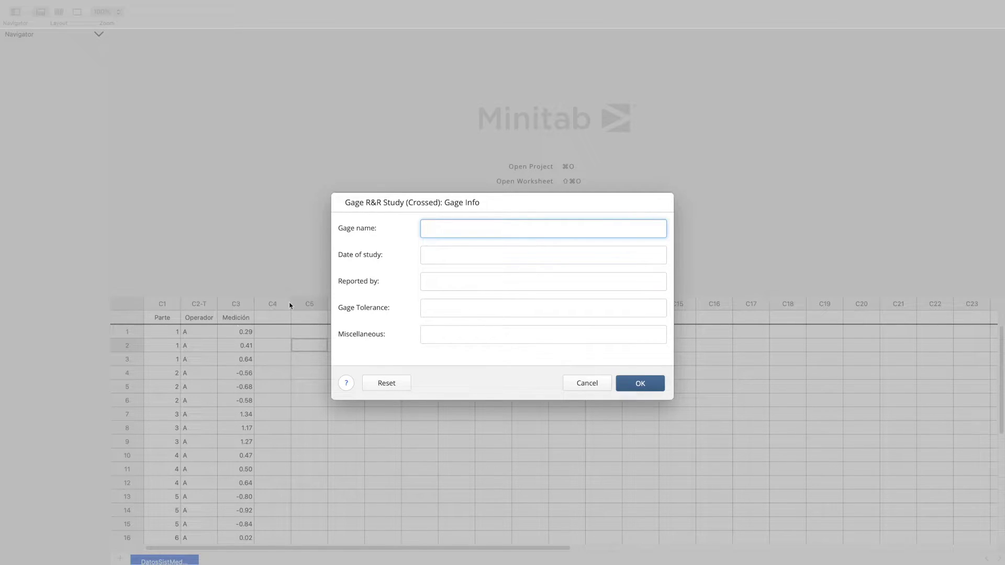
click(440, 255)
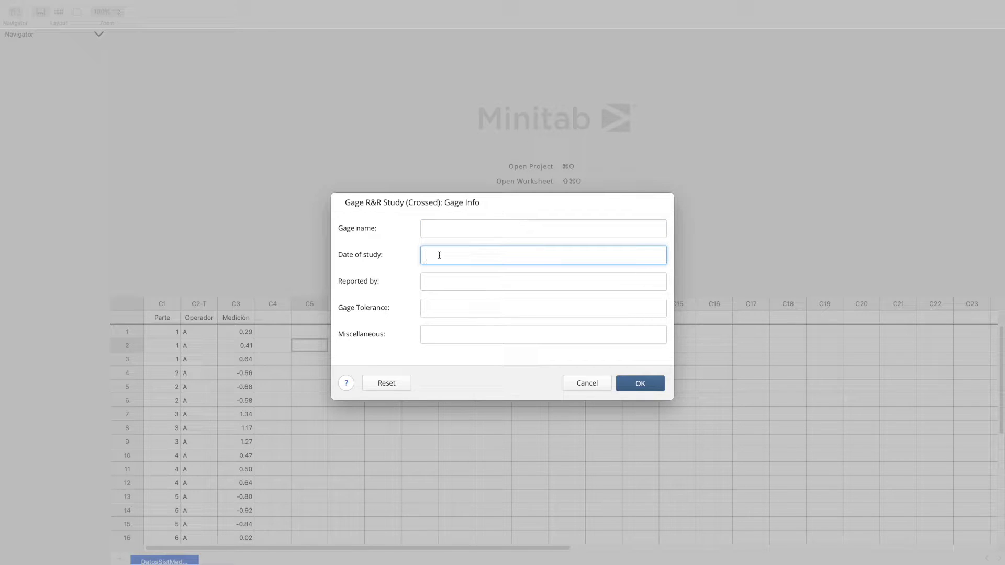
click(441, 284)
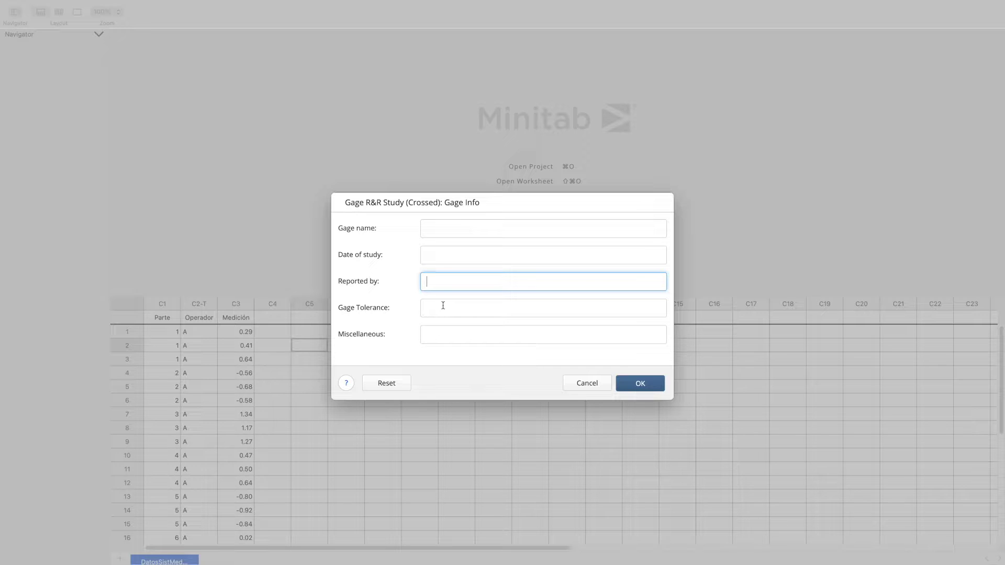
click(464, 338)
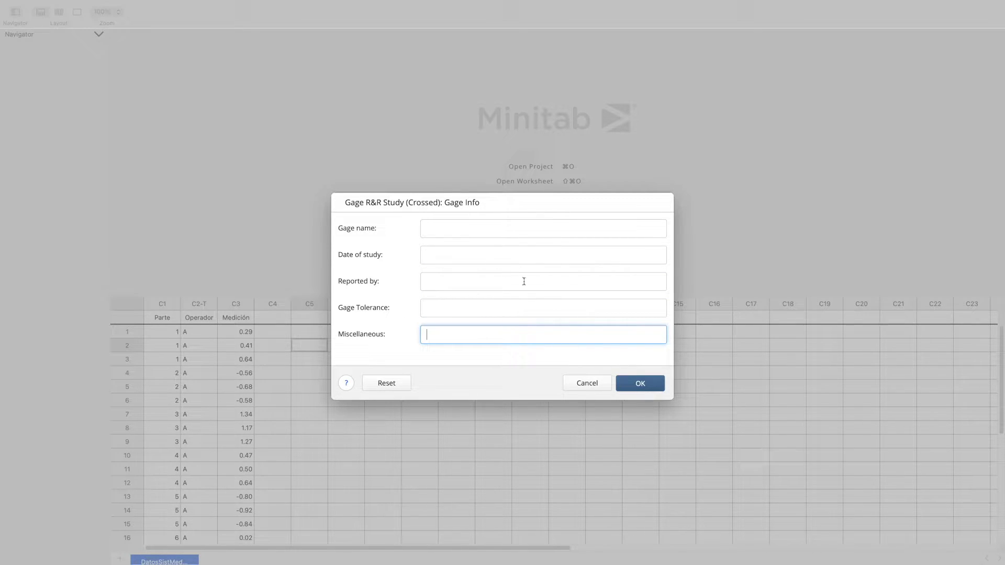
click(598, 385)
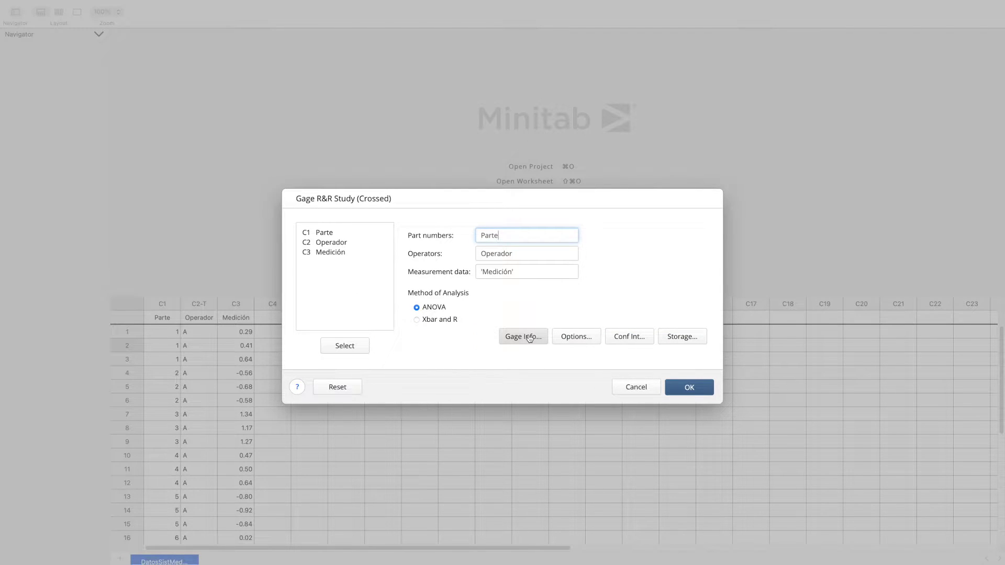
Step: Open the study's ANOVA options and review the study variation and specification limit fields
click(576, 337)
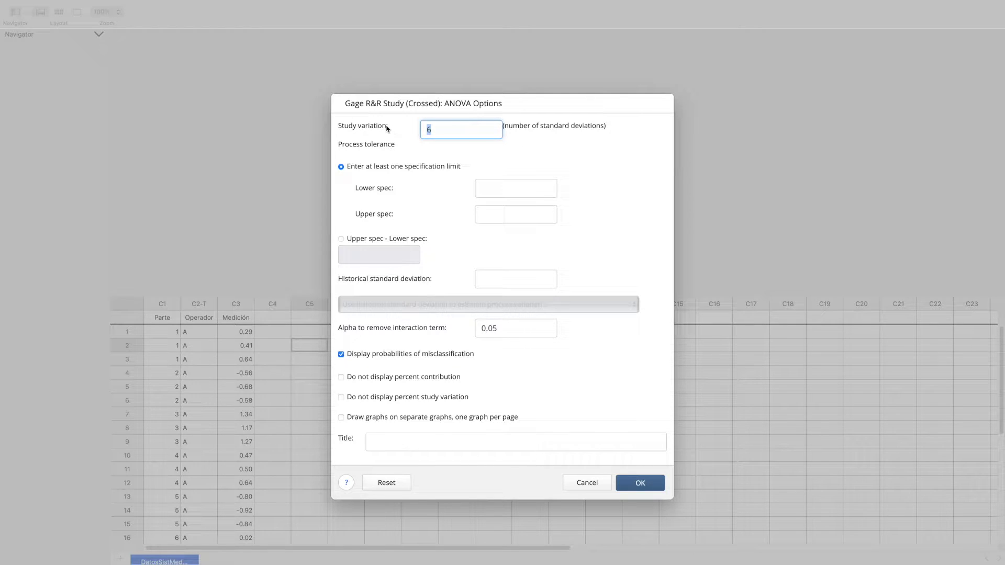
click(446, 132)
click(486, 189)
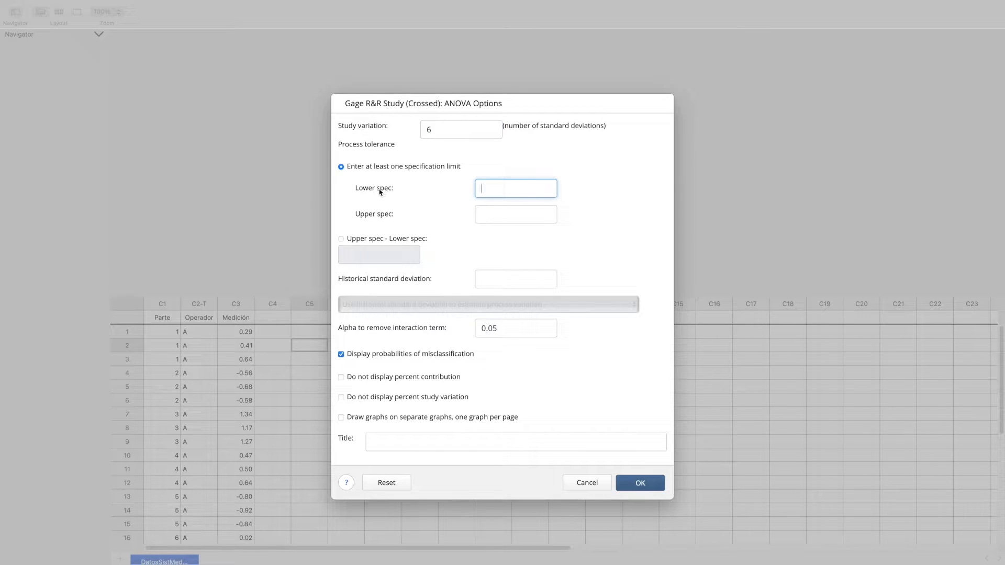
click(507, 219)
click(507, 196)
Step: Try entering the process tolerance as an Upper spec - Lower spec value of 8 and return to the separate specification limits
click(341, 241)
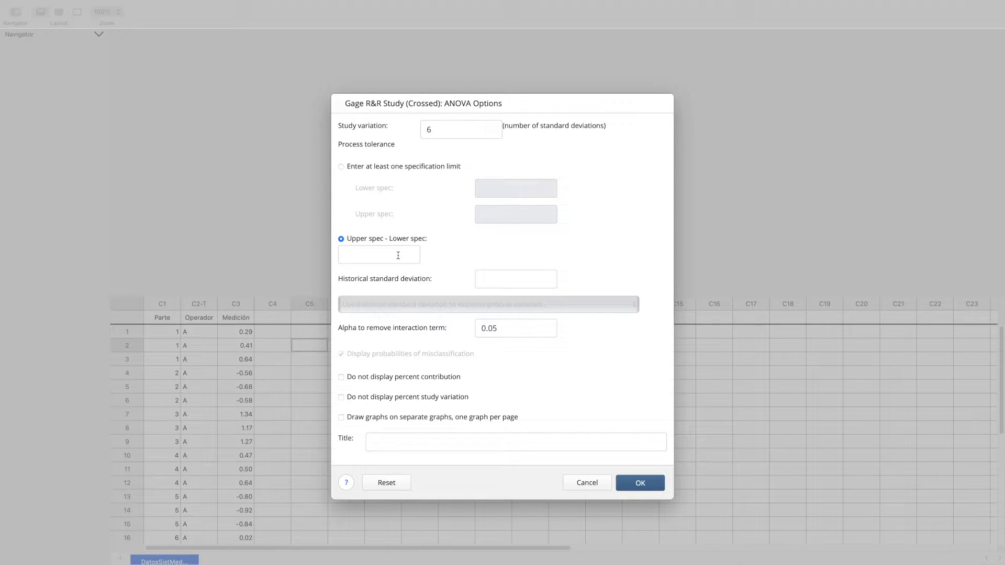
click(377, 254)
text(8)
click(375, 168)
click(493, 189)
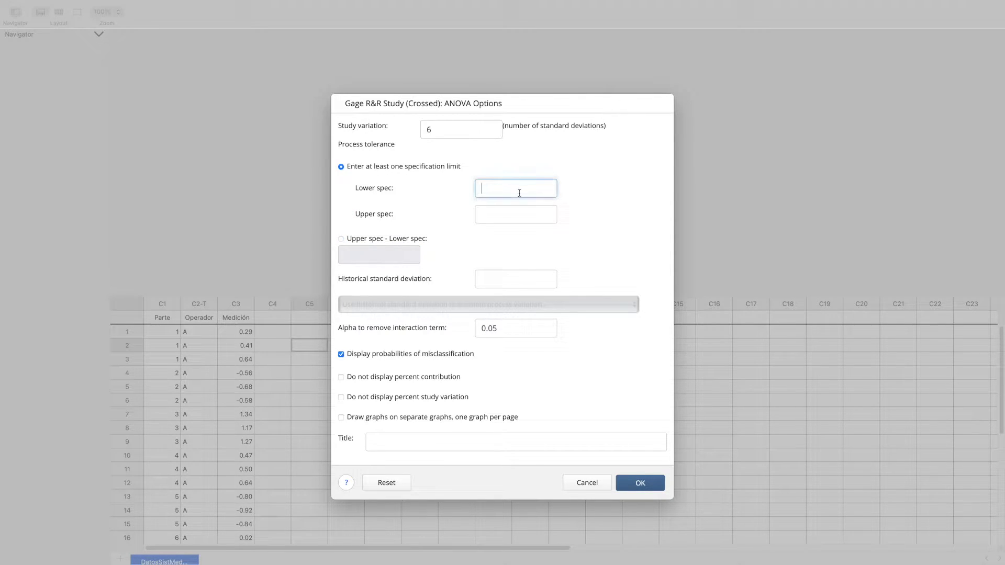
click(508, 212)
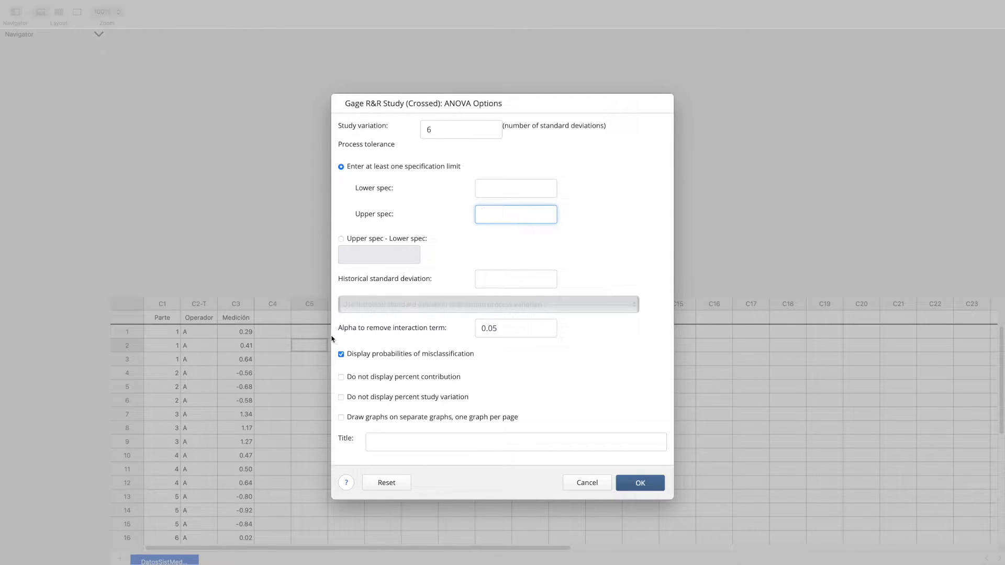
Step: Define the process tolerance as an Upper spec - Lower spec value of 8, accept the options and run the study
click(341, 239)
click(357, 252)
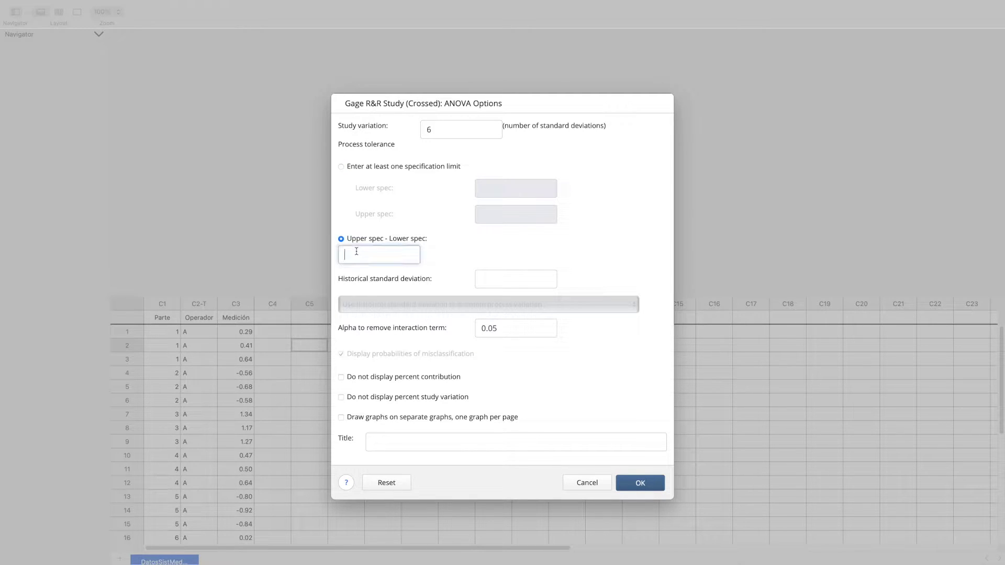
text(8)
click(476, 255)
click(507, 328)
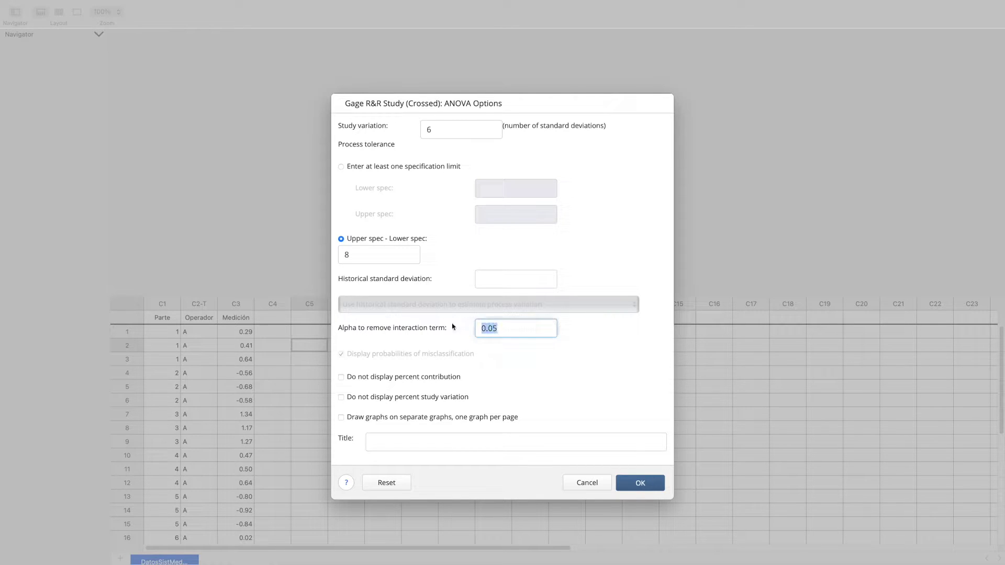
click(516, 331)
click(415, 438)
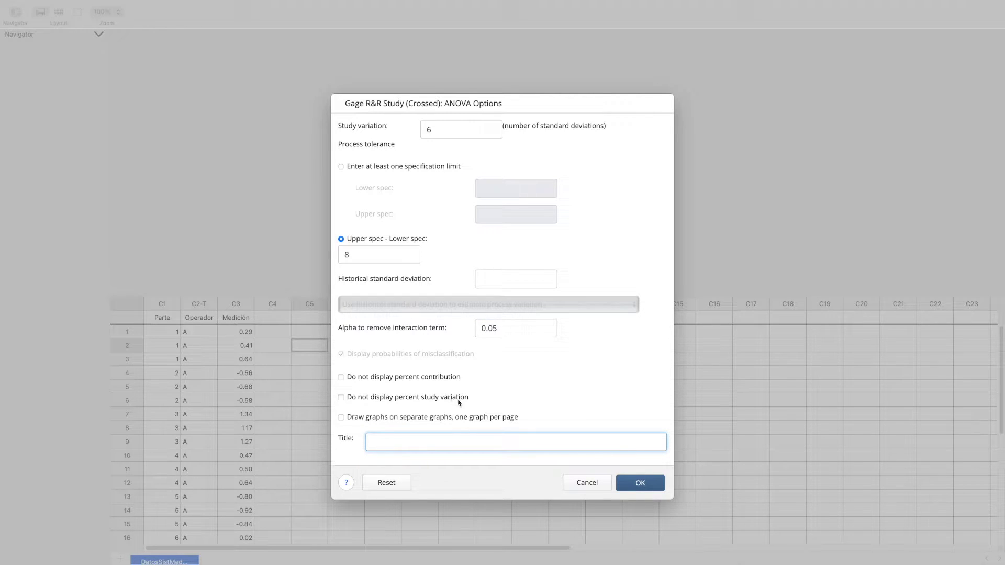
click(633, 480)
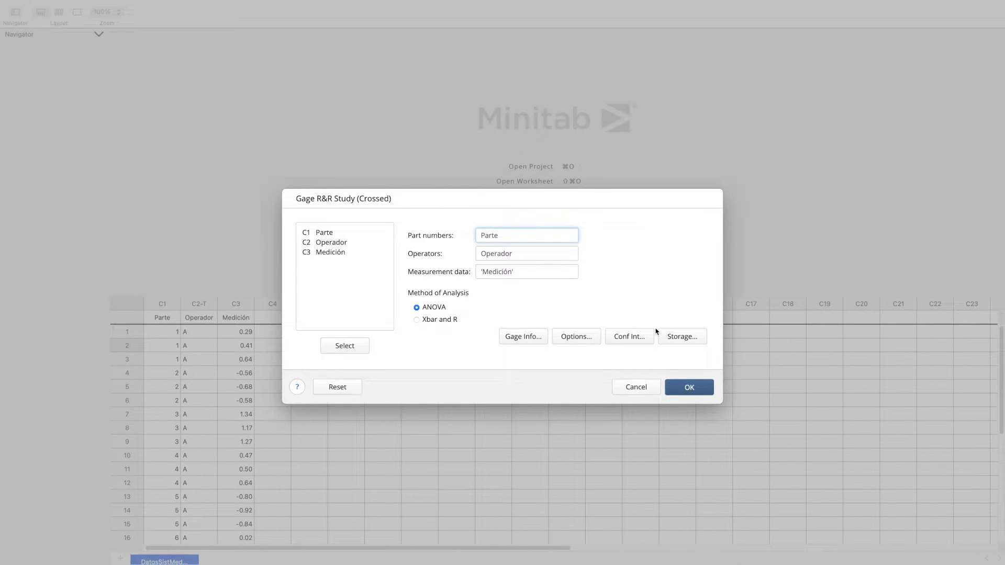
click(688, 389)
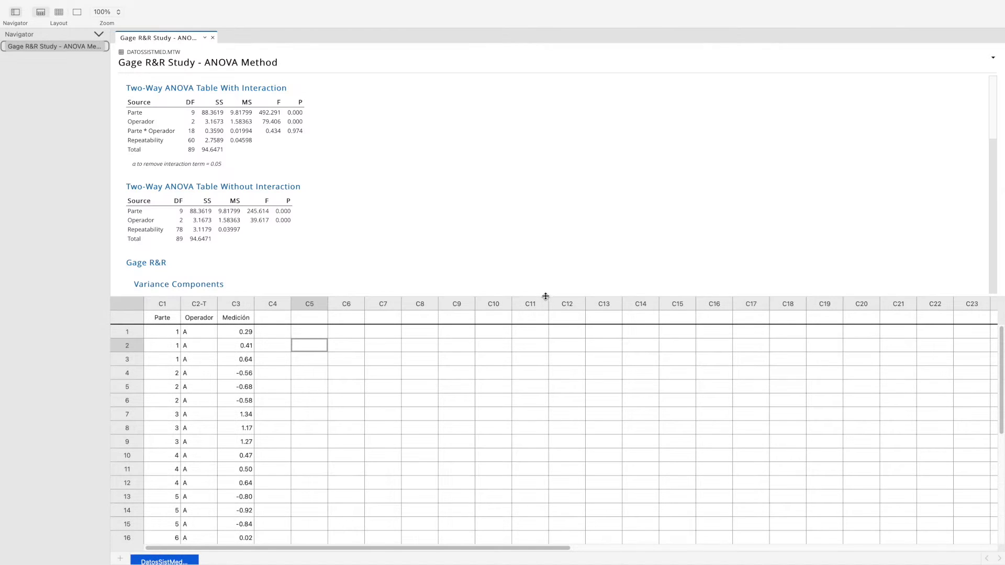
Step: Switch the window layout to show only the Gage R&R study output
scroll(196, 151, down, 1)
scroll(196, 151, down, 5)
scroll(197, 152, up, 6)
mouse_move(189, 11)
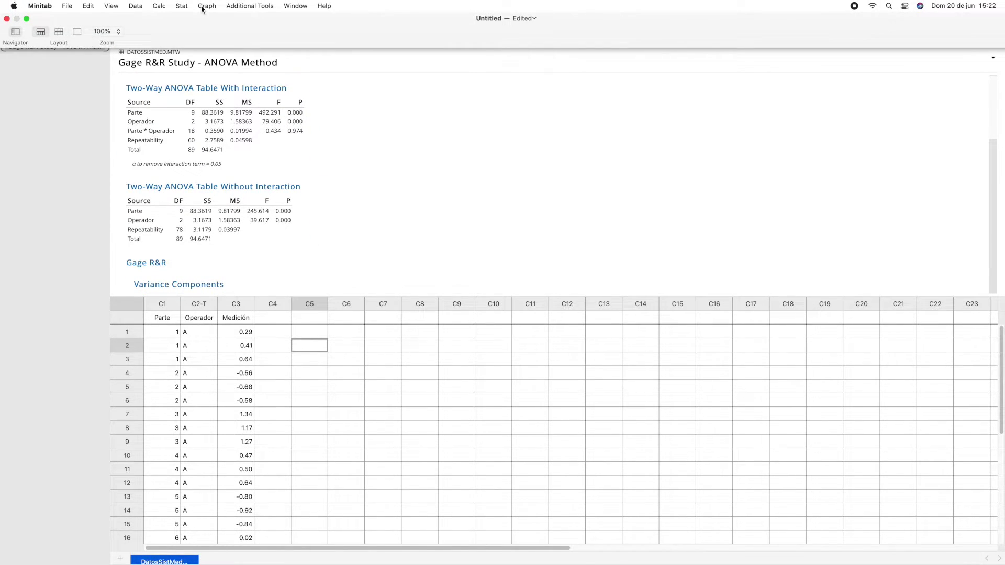
click(110, 6)
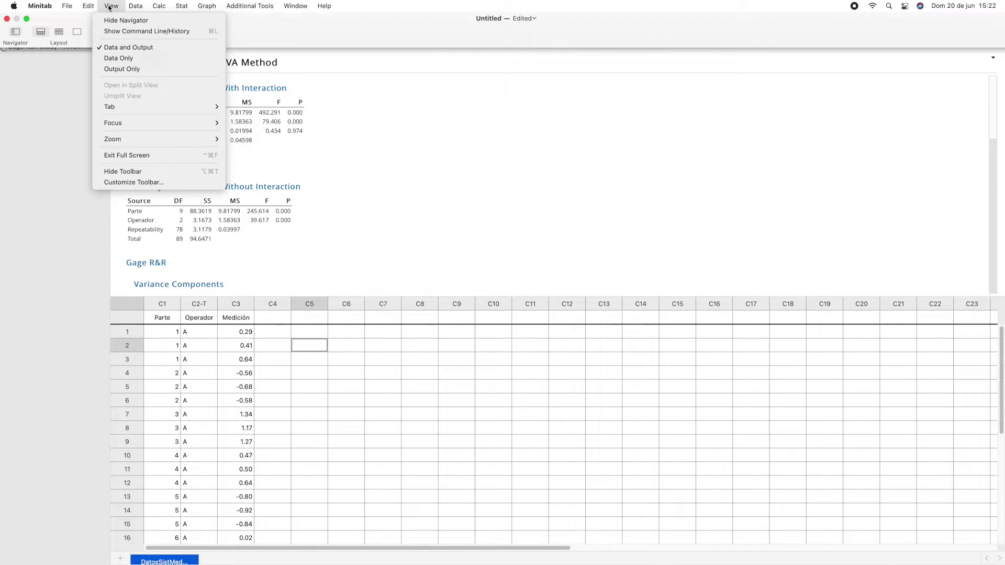
click(133, 72)
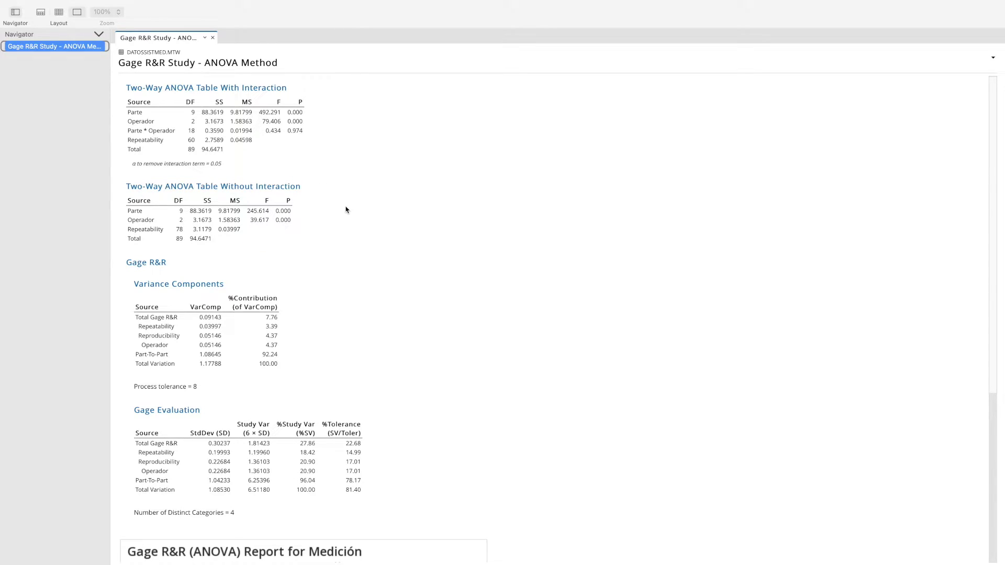
Step: Examine the variance components, the gage evaluation table and the graphical Gage R&R report for Medición
scroll(345, 209, down, 2)
scroll(345, 209, down, 5)
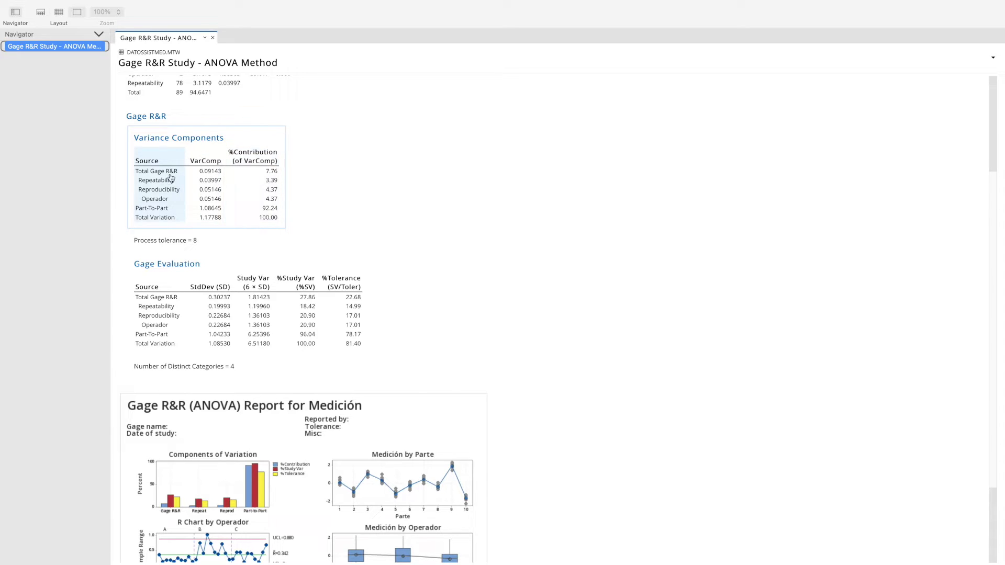
scroll(258, 194, down, 3)
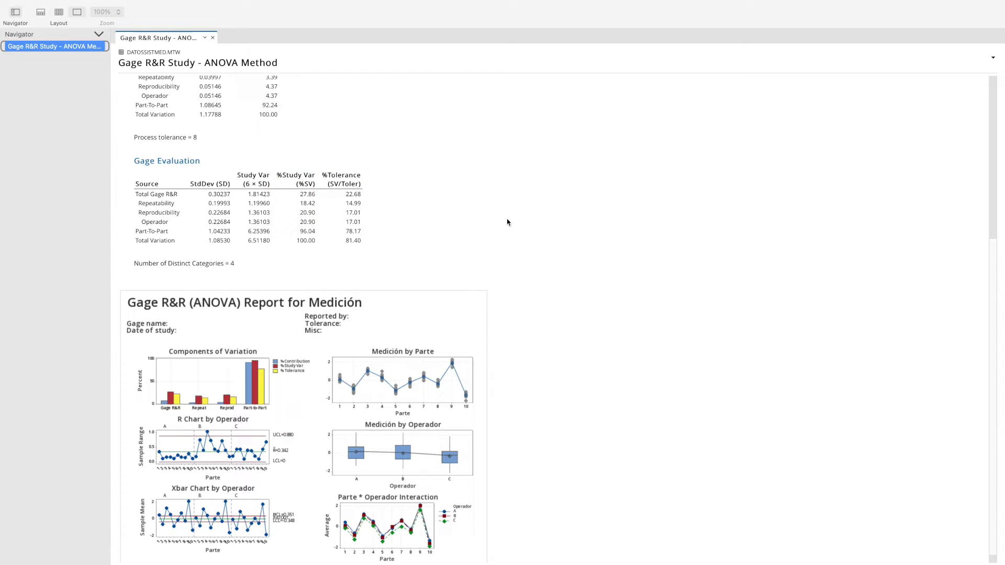
Step: Switch to the Keynote presentation containing the R&R study example slides
key(ctrl+Up)
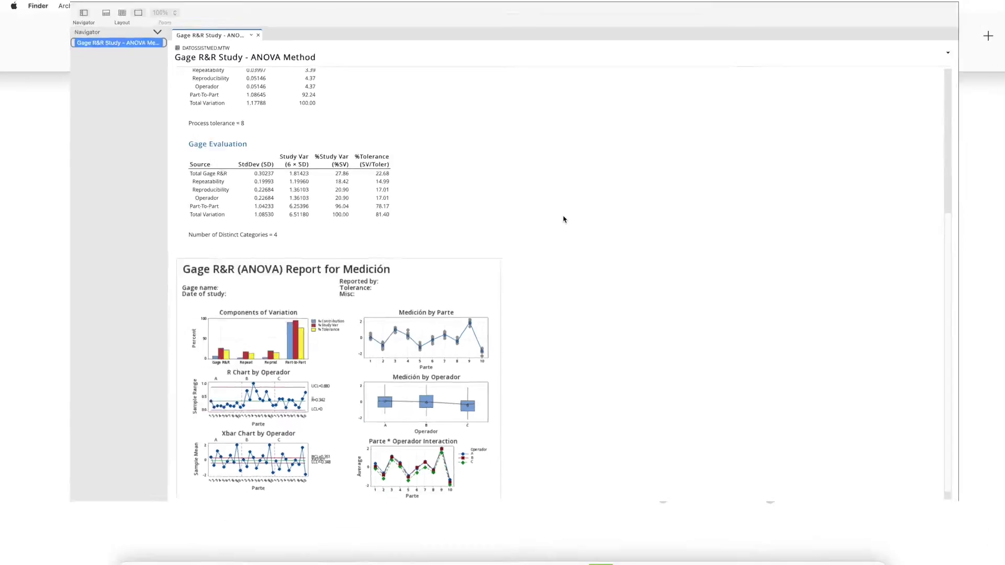
click(502, 35)
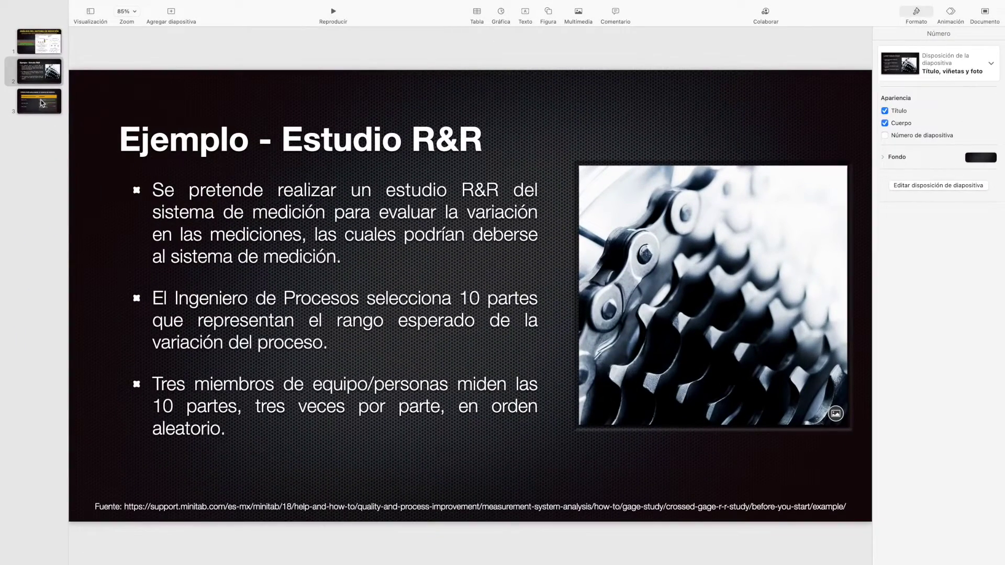
Step: Present the slide with the AIAG criteria for accepting a measurement system as a slideshow
click(44, 104)
click(334, 12)
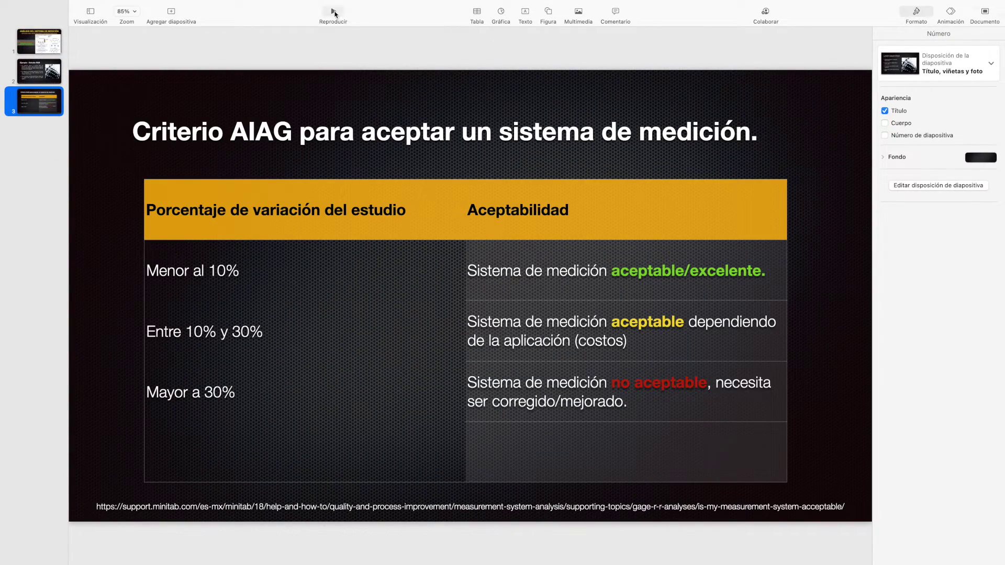
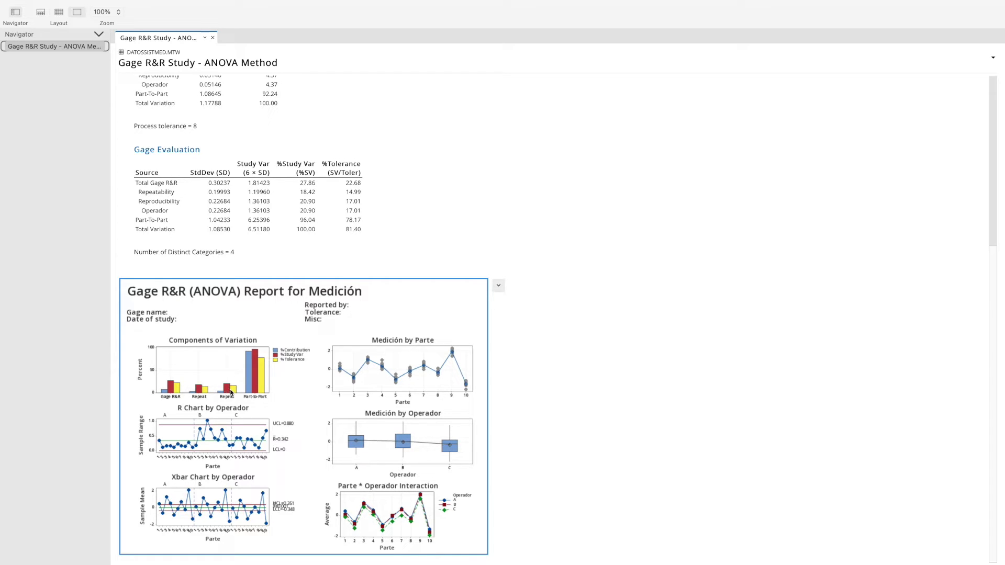
Step: Compare the Components of Variation and Medición by Parte graphs with the %Contribution values in the Variance Components table of the Minitab study
scroll(326, 198, up, 5)
scroll(325, 199, down, 5)
mouse_move(257, 360)
scroll(292, 368, up, 5)
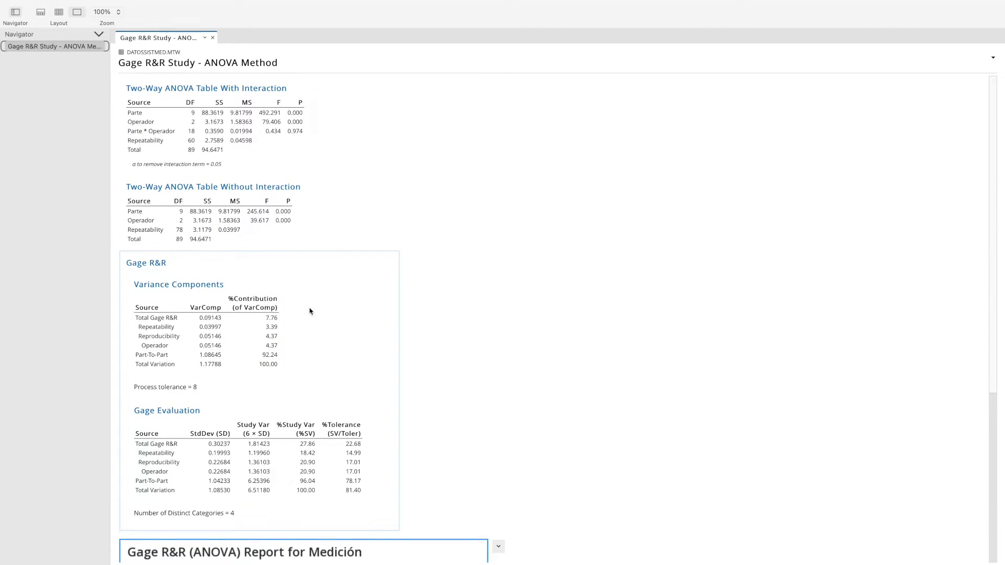
scroll(314, 316, down, 5)
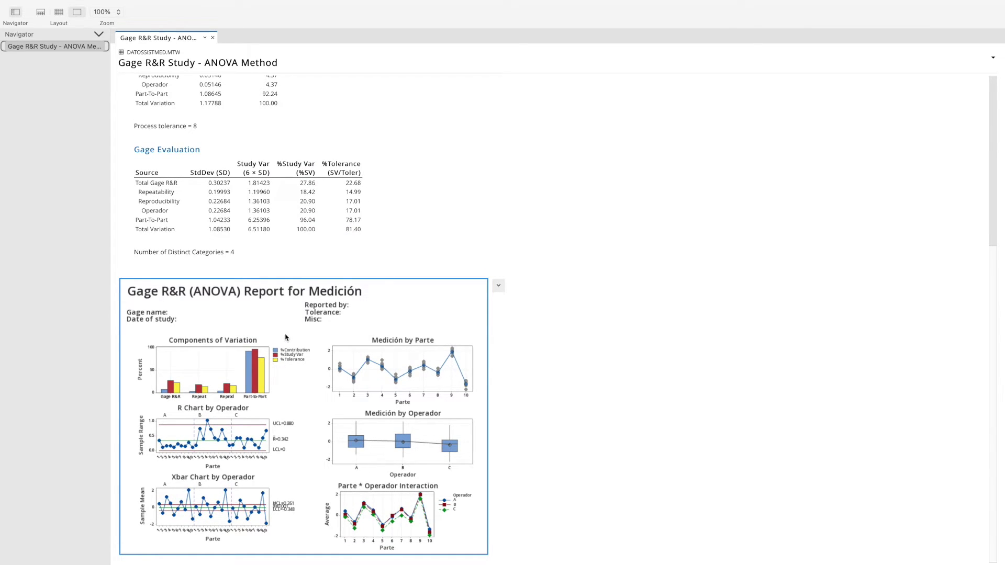
scroll(288, 335, up, 5)
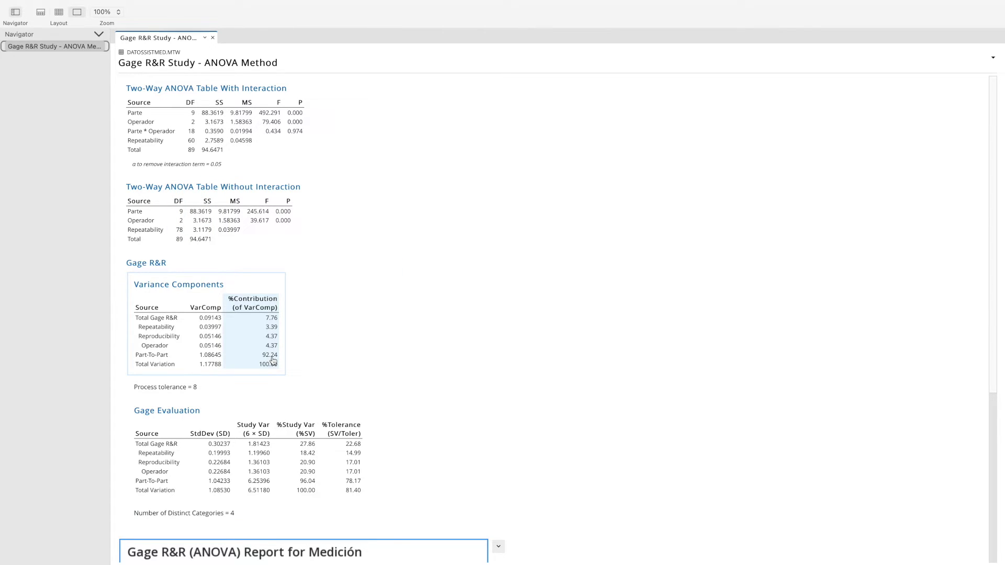
scroll(273, 360, down, 5)
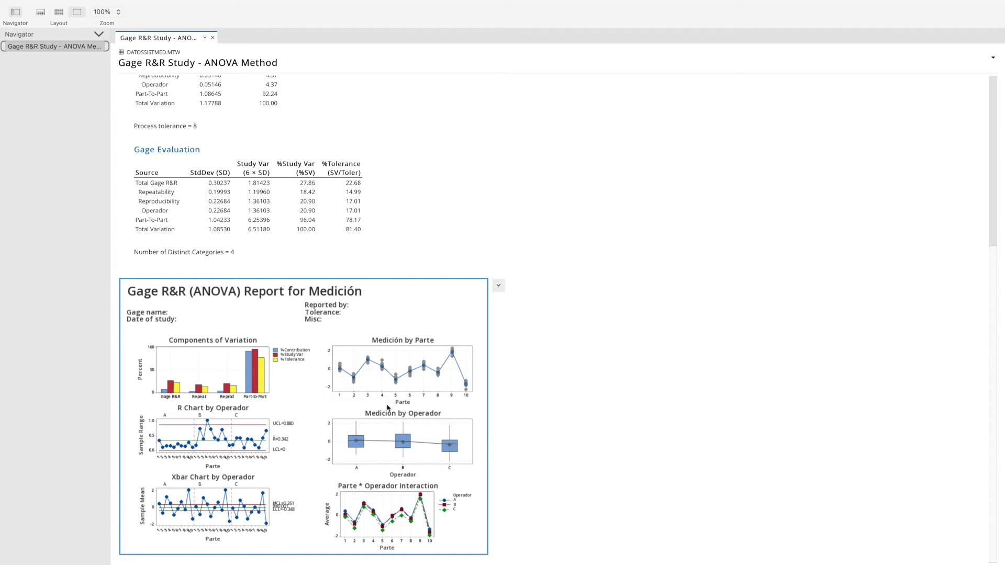
scroll(357, 295, up, 1)
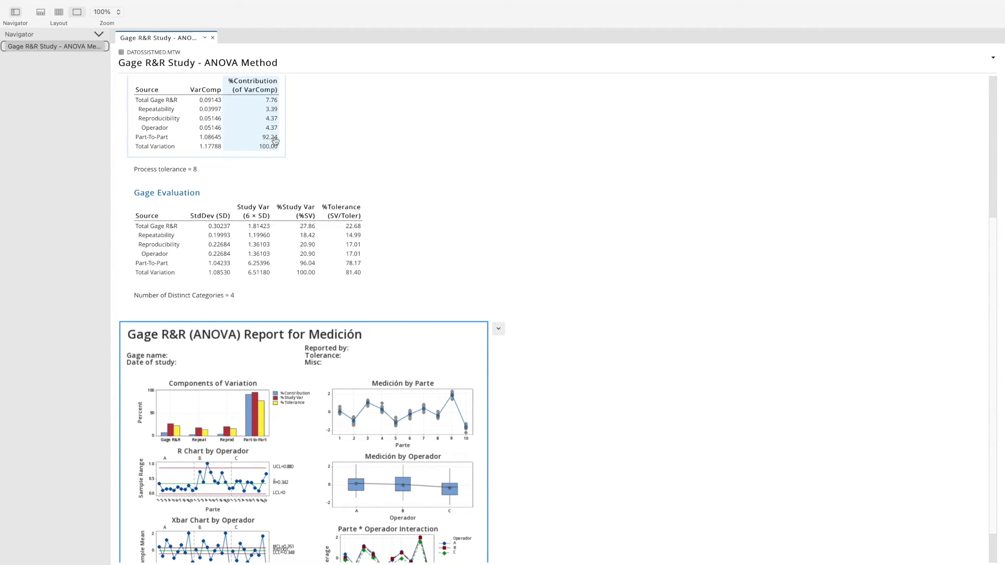
scroll(379, 309, down, 1)
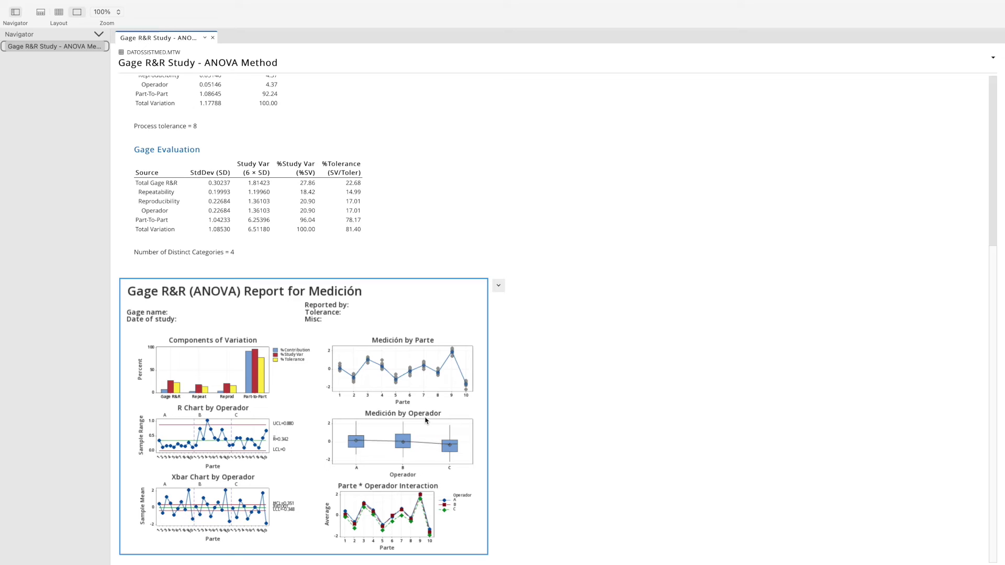
Step: Compare the Medición by Operador boxplots with the P-values in the two-way ANOVA tables
mouse_move(356, 450)
scroll(365, 411, up, 3)
scroll(365, 412, up, 3)
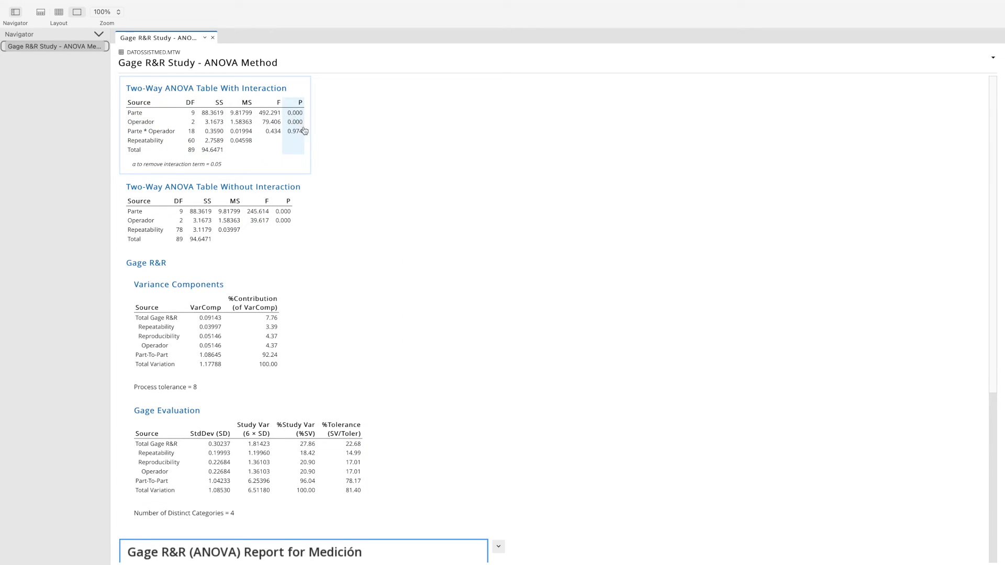
scroll(359, 319, down, 6)
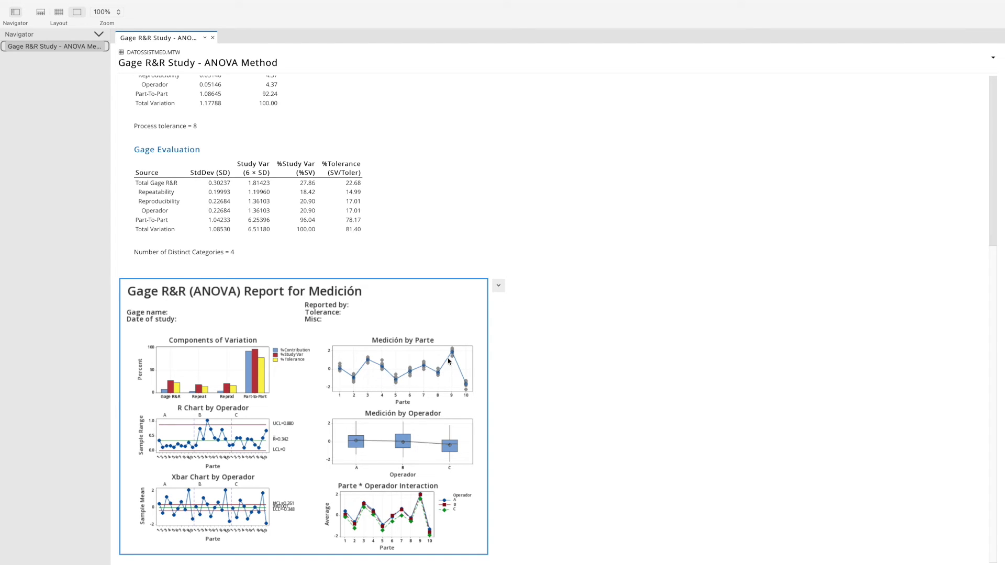
scroll(429, 369, up, 5)
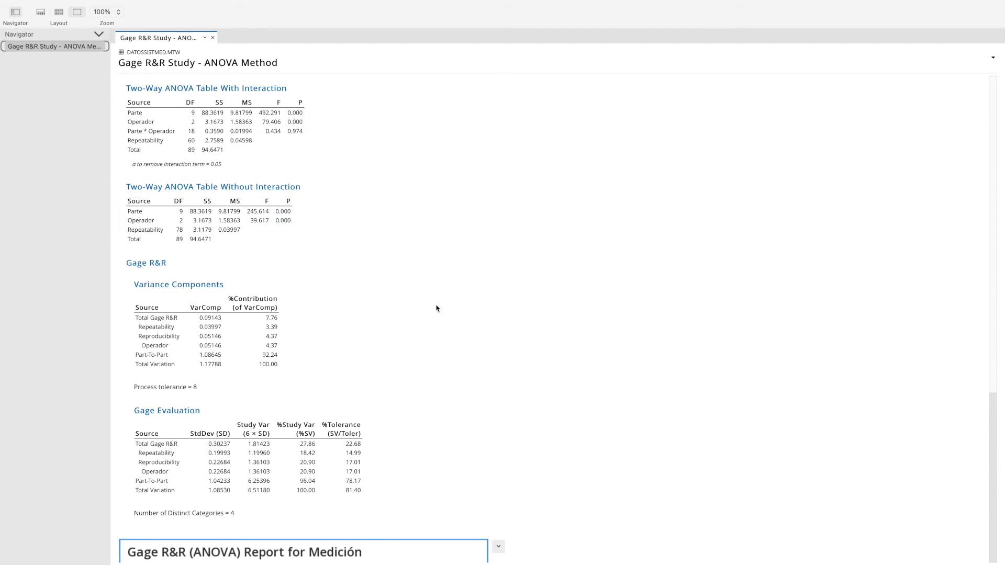
scroll(460, 333, down, 5)
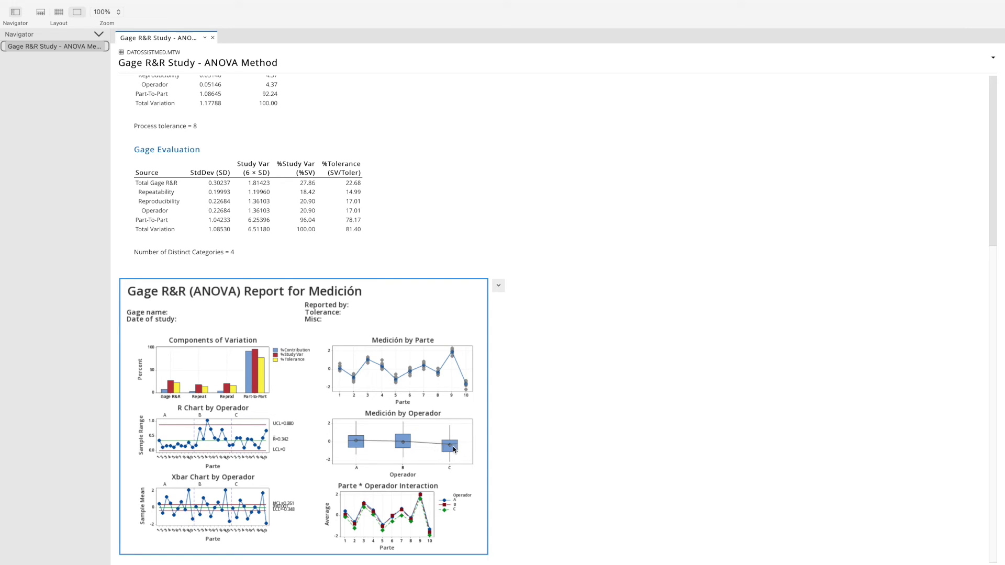
mouse_move(450, 449)
scroll(443, 432, up, 5)
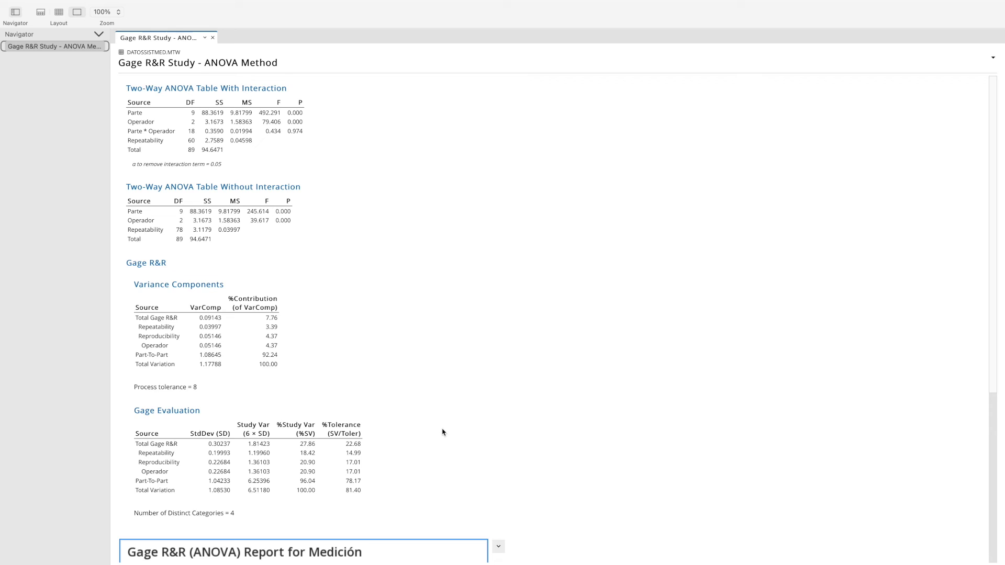
Step: Examine the Parte * Operador Interaction plot against the interaction term in the ANOVA table and review the Gage R&R tables
scroll(442, 432, down, 5)
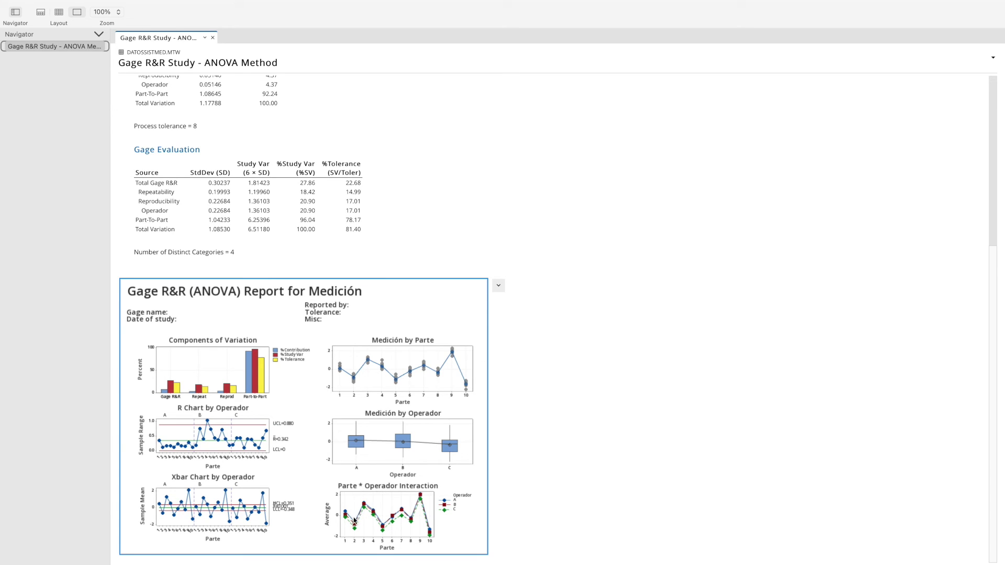
scroll(442, 214, up, 5)
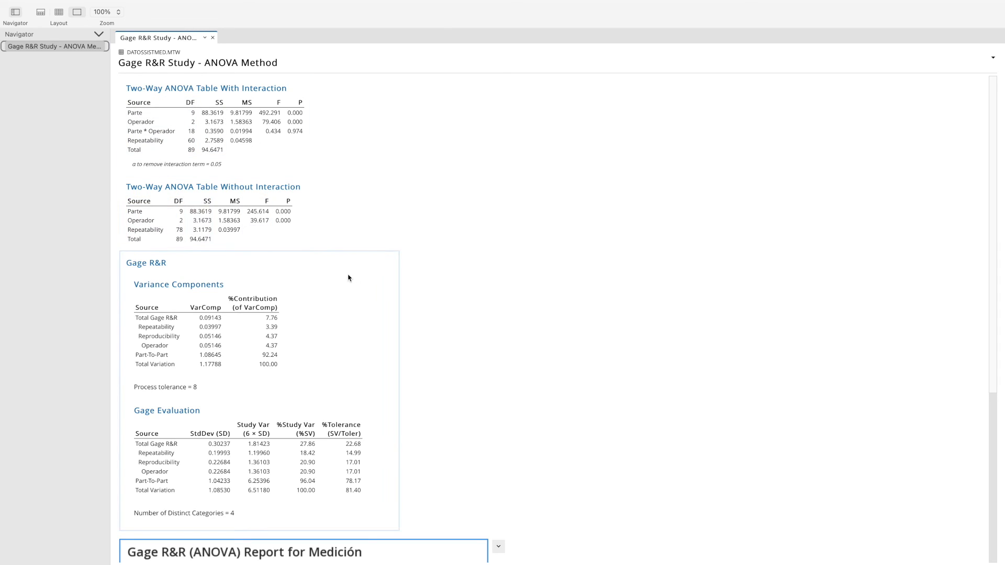
scroll(461, 357, down, 5)
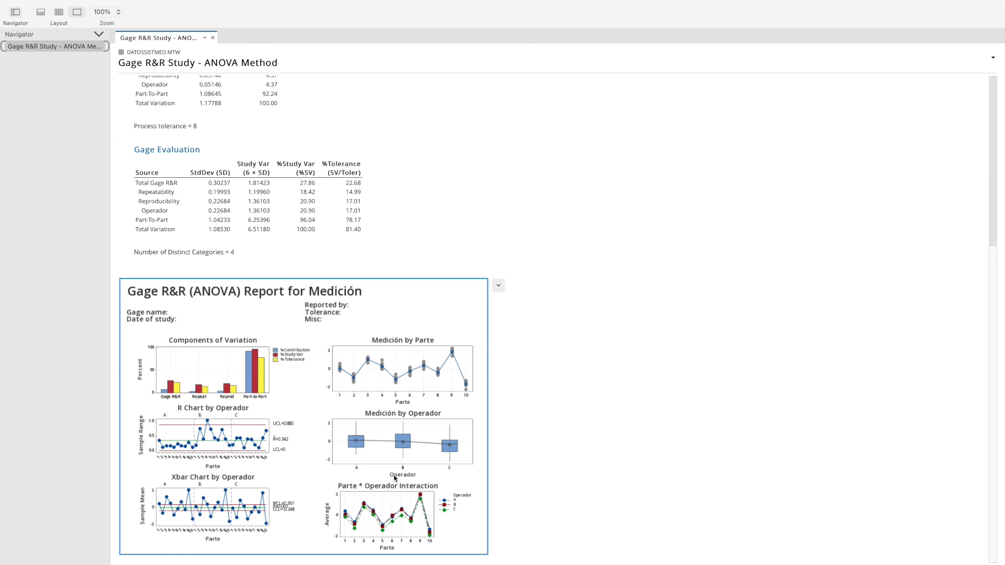
scroll(390, 450, up, 5)
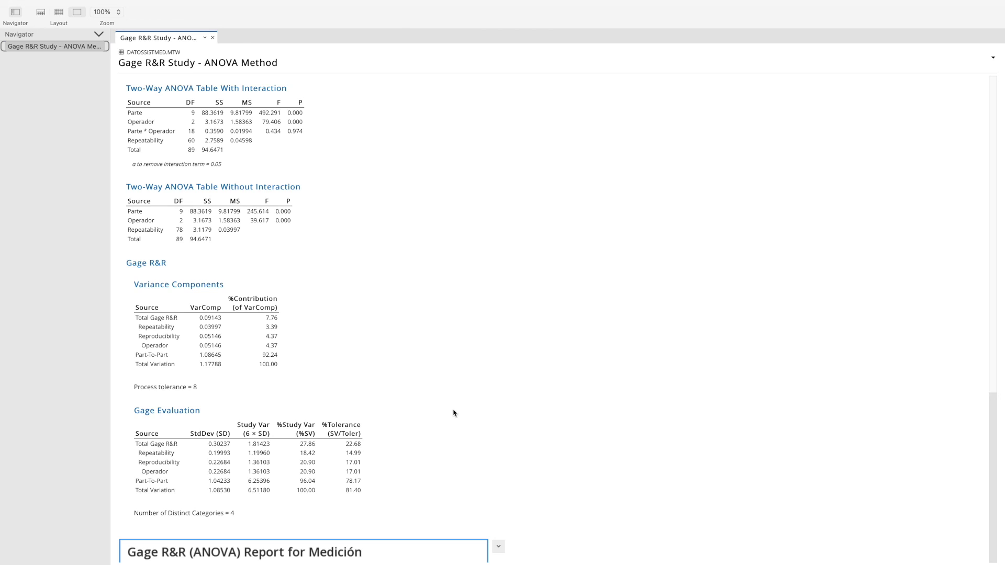
scroll(454, 401, down, 5)
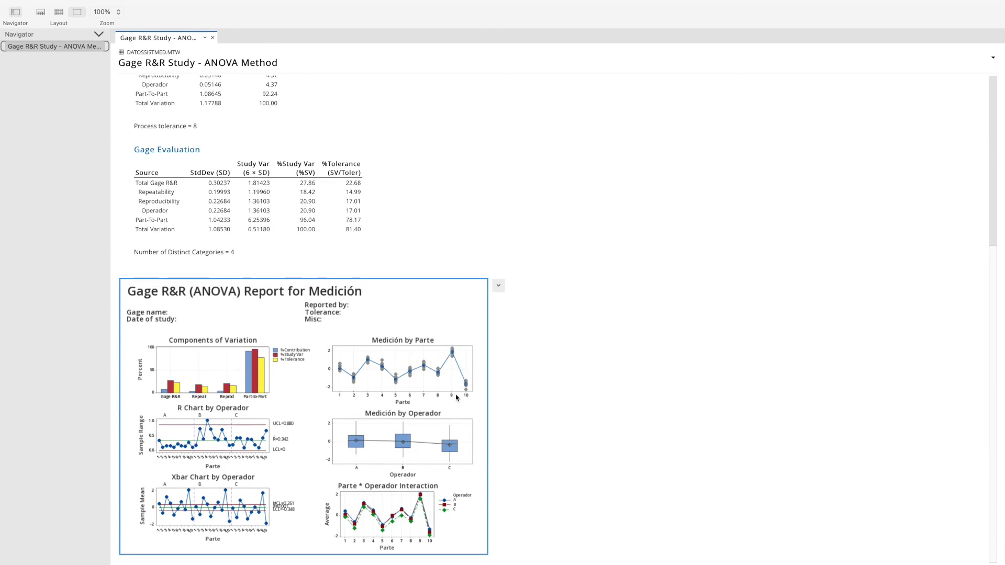
scroll(455, 398, up, 5)
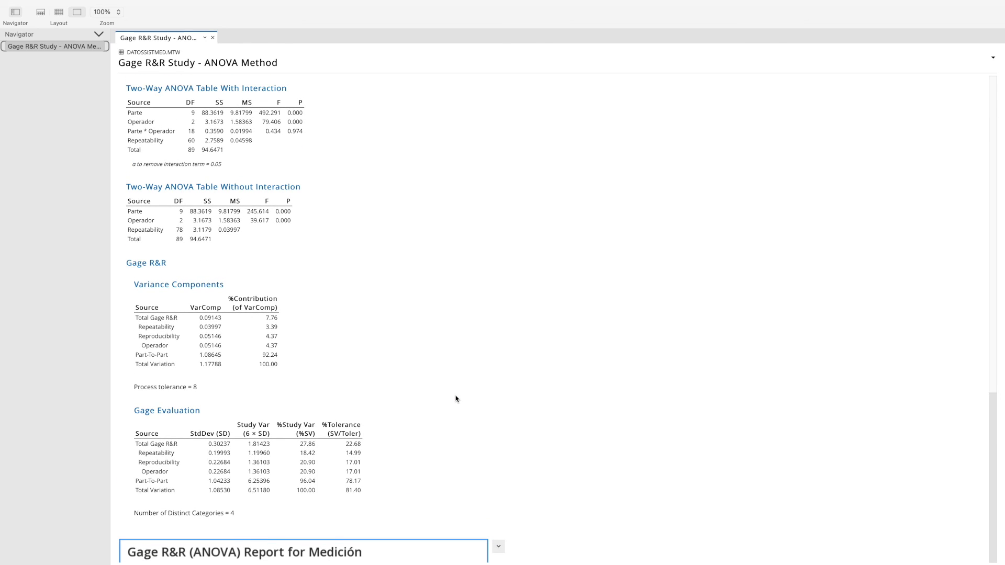